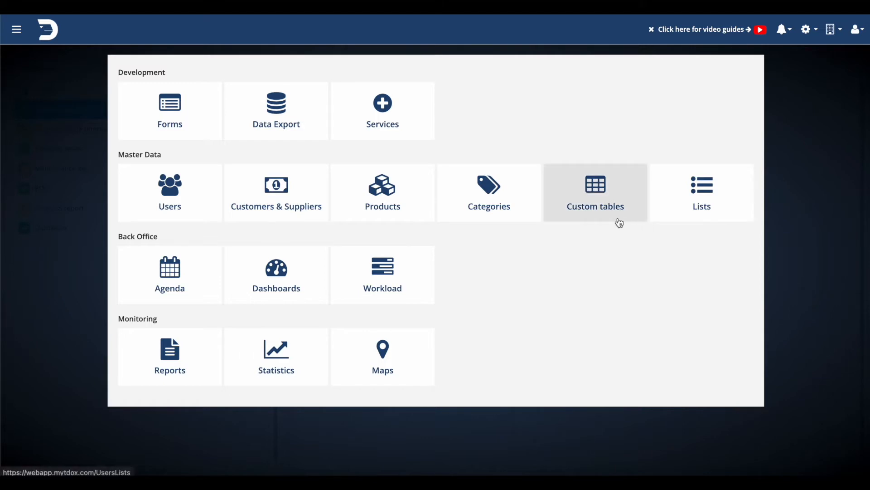
# - Start a new customer with code 001 as a natural person and enter the customer's first name
pyautogui.click(266, 195)
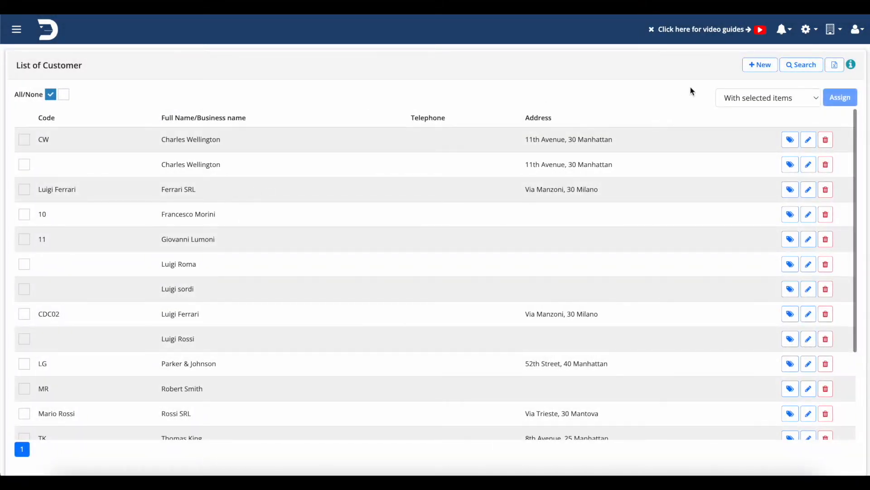
pyautogui.click(761, 65)
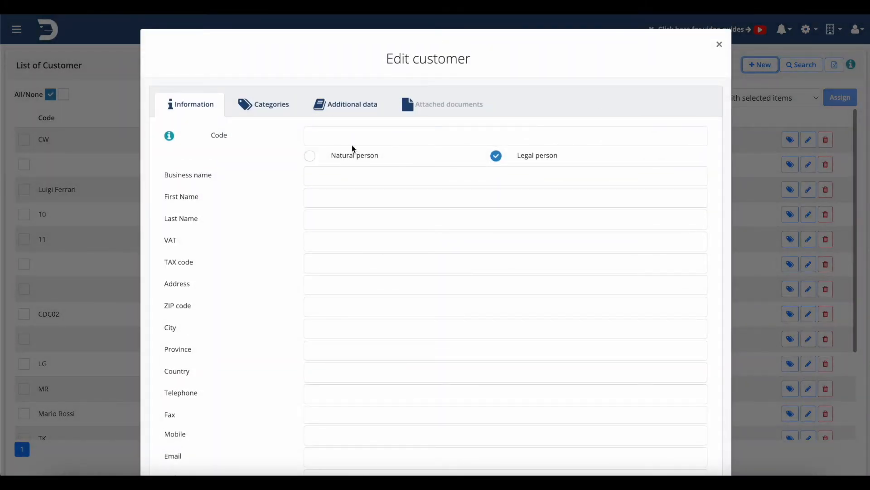
pyautogui.click(364, 141)
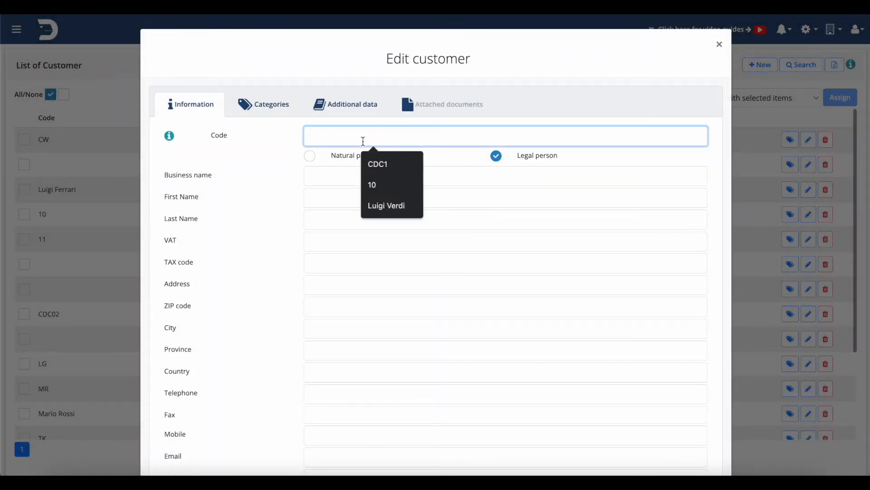
pyautogui.write('001')
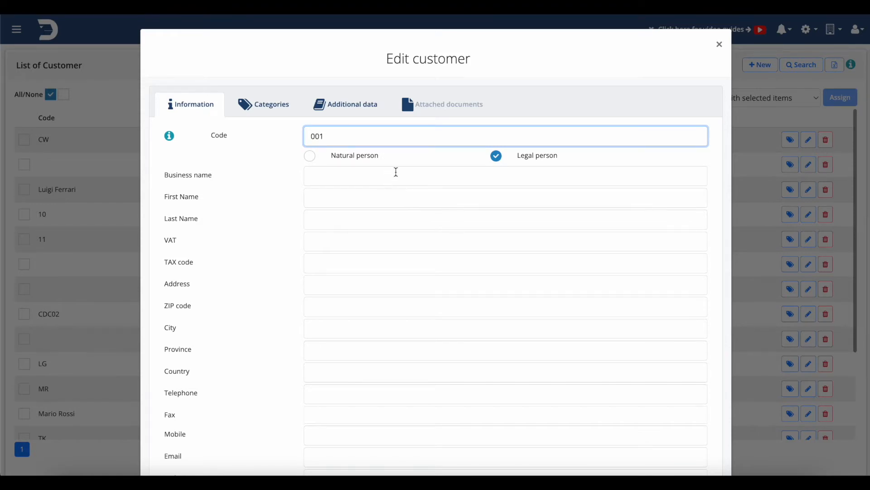
pyautogui.click(318, 160)
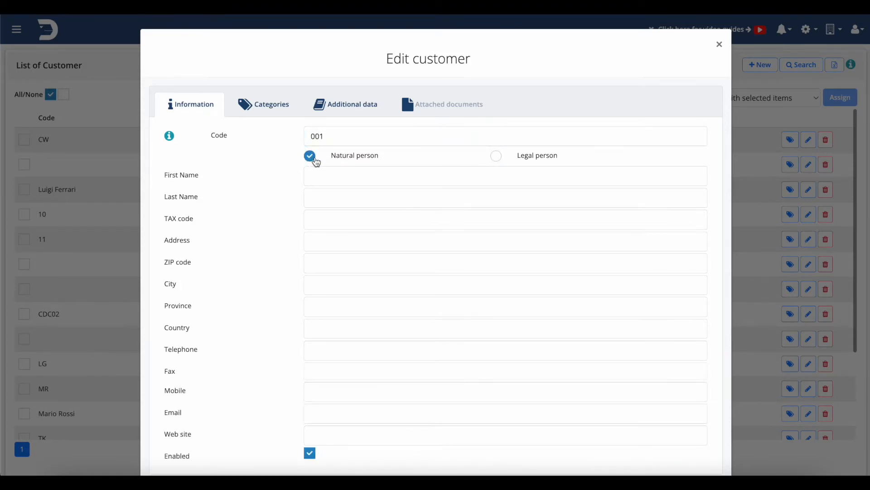
pyautogui.scroll(-1, 417, 236)
pyautogui.click(496, 139)
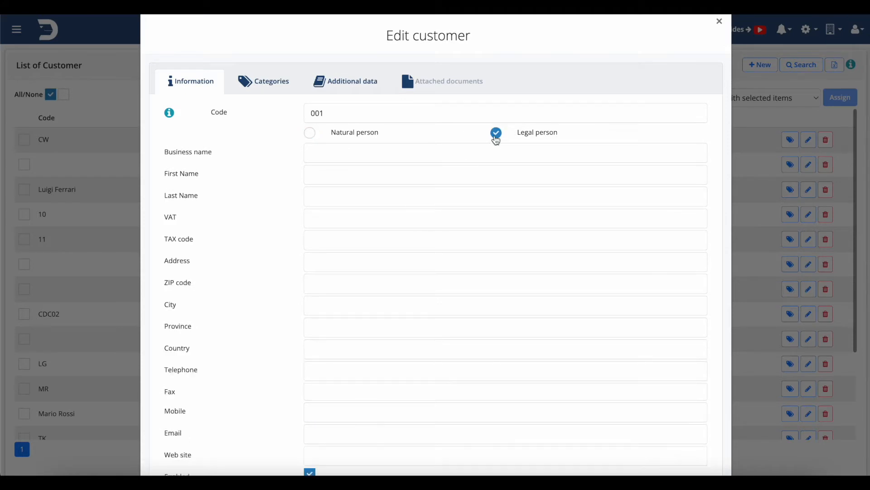
pyautogui.click(309, 132)
pyautogui.click(328, 149)
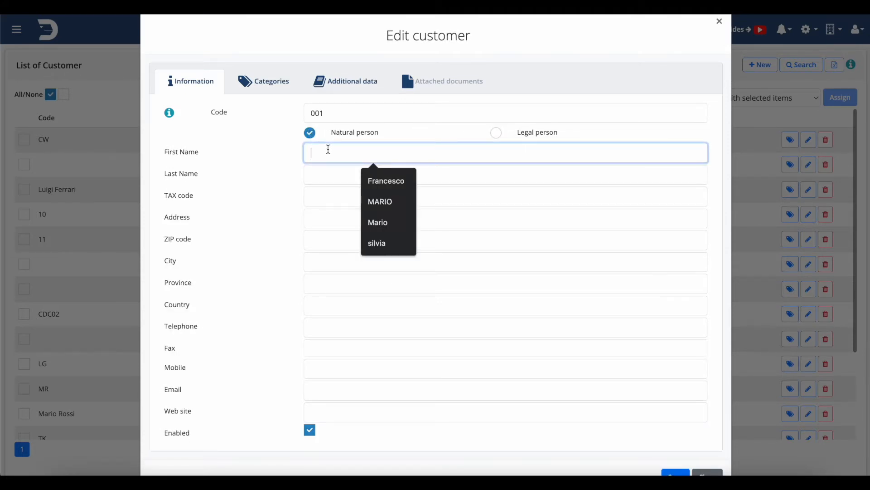
pyautogui.write('HARRY')
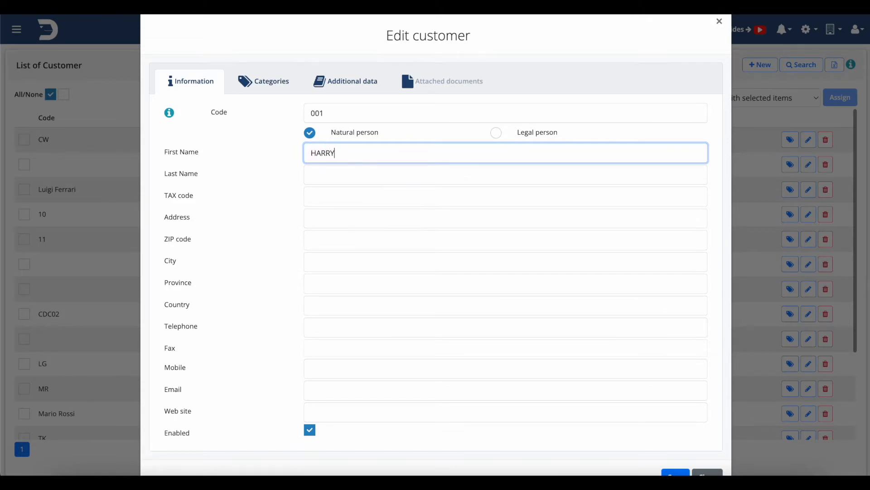
# - Leave last name, address and province empty, try saving, then close the form unsaved after the error
pyautogui.click(334, 175)
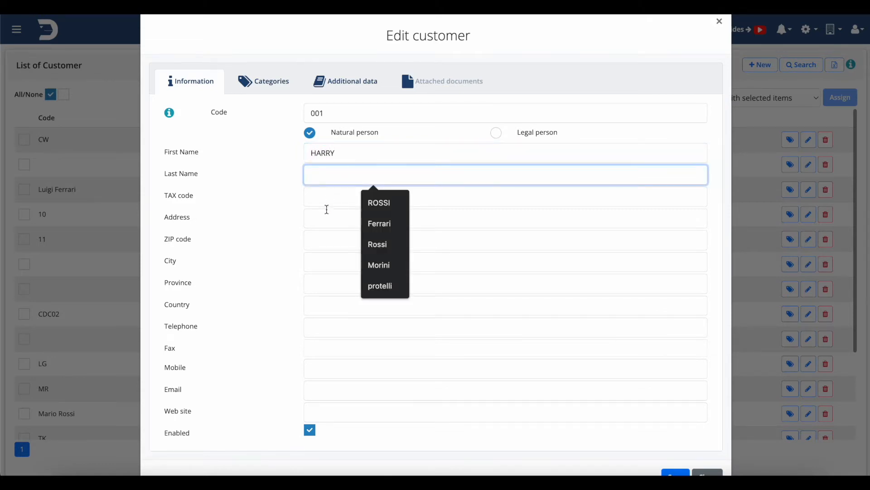
pyautogui.click(329, 220)
pyautogui.click(359, 281)
pyautogui.scroll(-1, 359, 280)
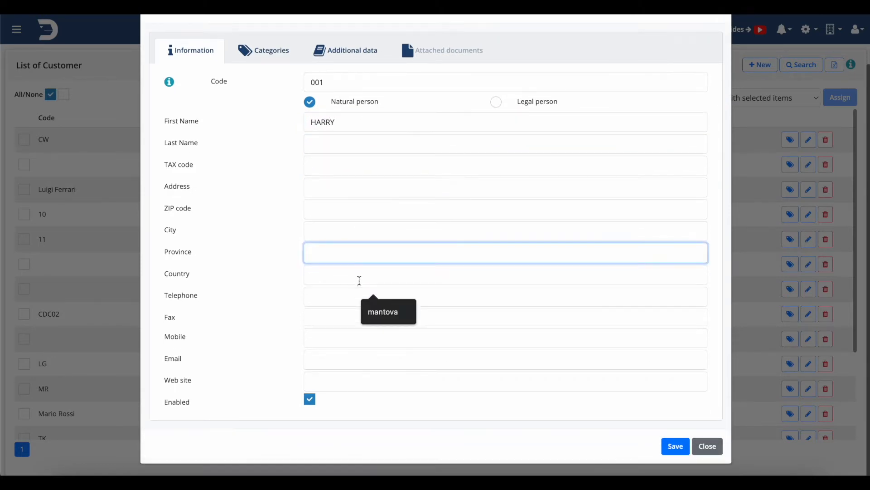
pyautogui.click(255, 402)
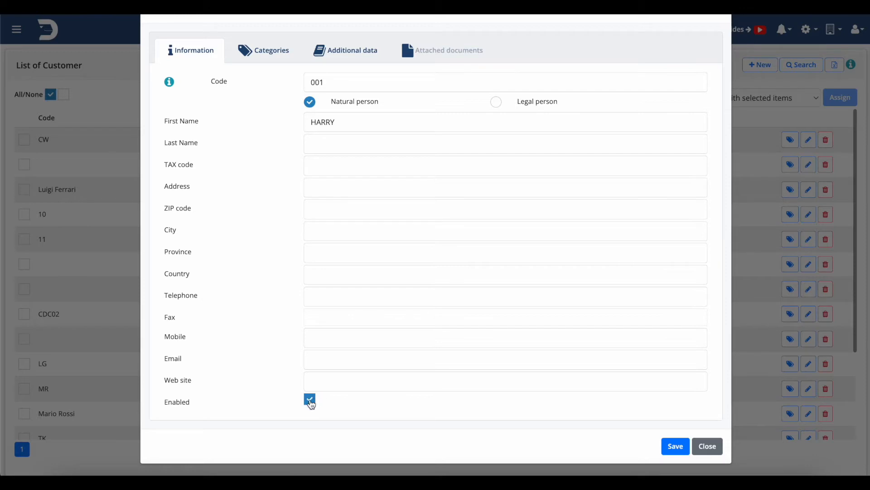
pyautogui.click(311, 401)
pyautogui.click(310, 401)
pyautogui.click(674, 446)
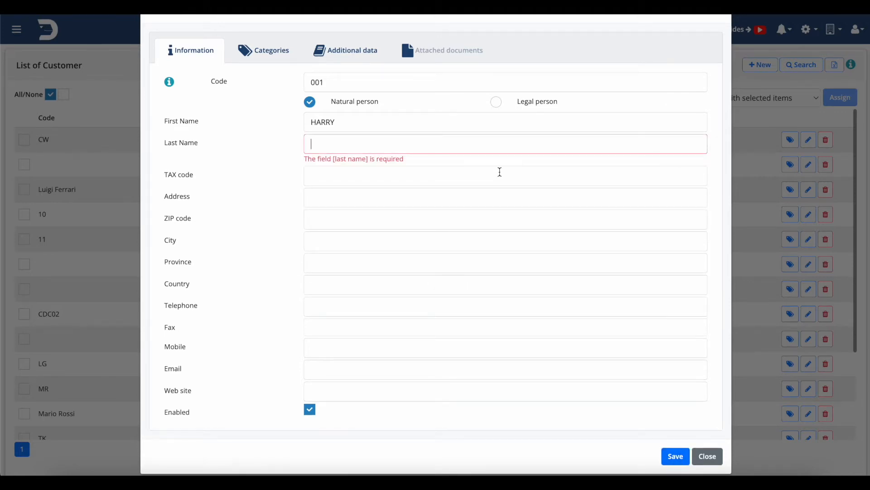
pyautogui.click(706, 457)
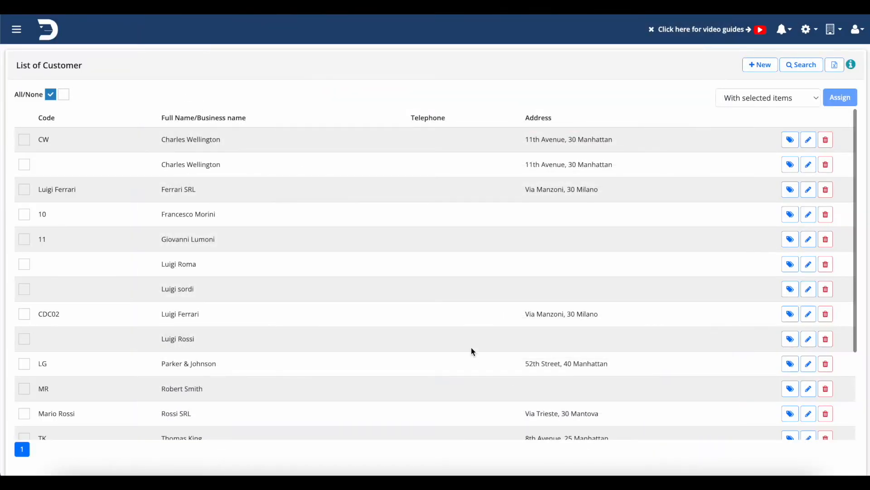
# - Export an empty XLSX customer template and open the downloaded CustomersTemplate file
pyautogui.click(835, 65)
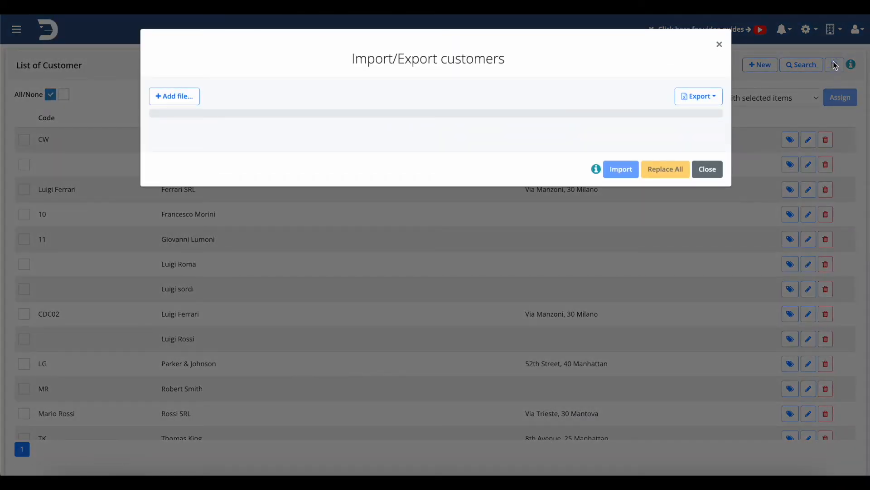
pyautogui.click(701, 102)
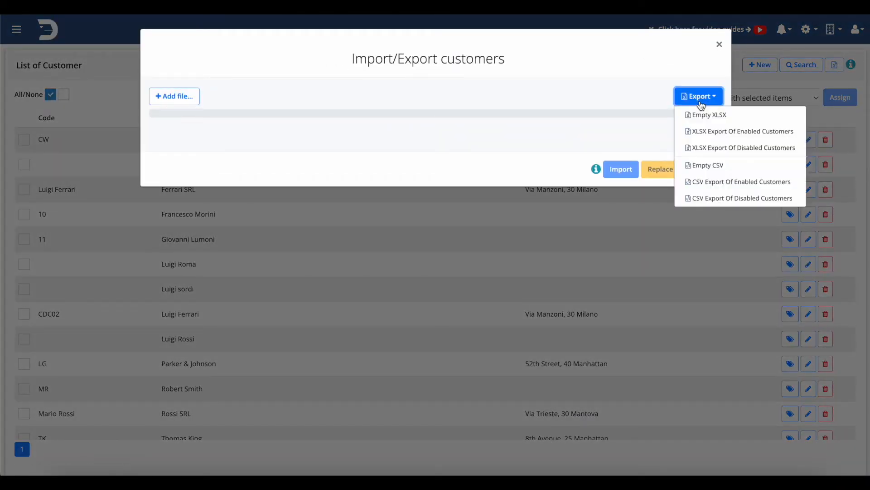
pyautogui.click(711, 116)
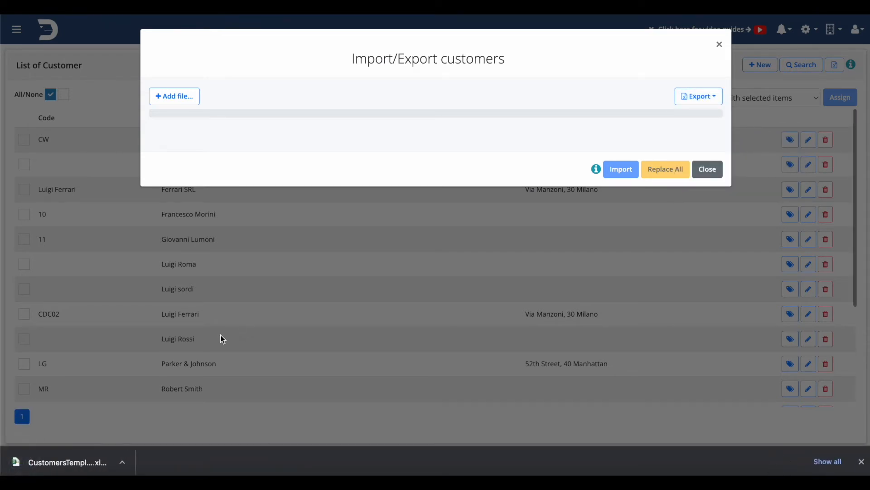
pyautogui.click(43, 459)
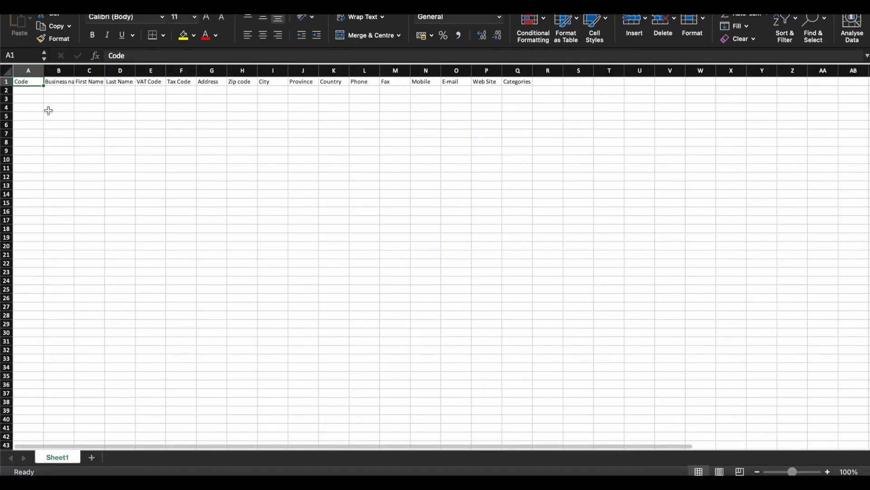
# - Fill row 2 with code 9, the customer's name as business and first name, and the last name
pyautogui.doubleClick(35, 89)
pyautogui.write('9')
pyautogui.doubleClick(59, 90)
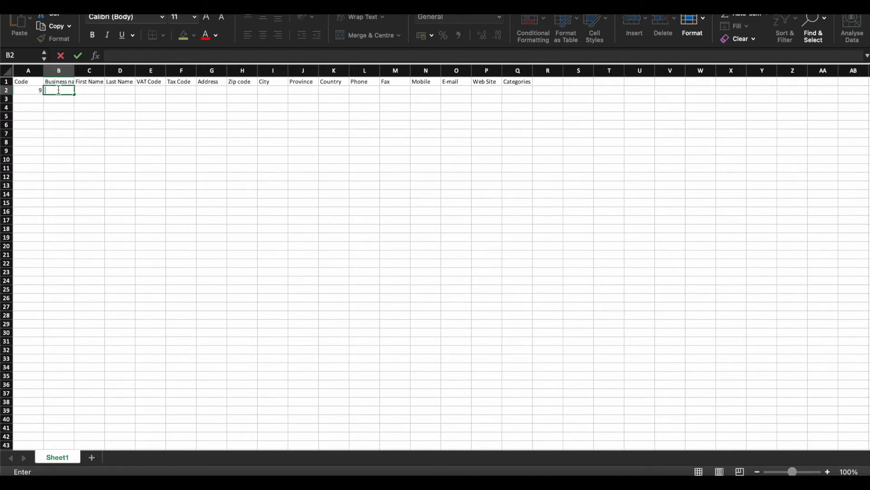
pyautogui.write('Harry')
pyautogui.click(89, 91)
pyautogui.write('Harry')
pyautogui.press('Tab')
pyautogui.write('Sure')
pyautogui.click(200, 98)
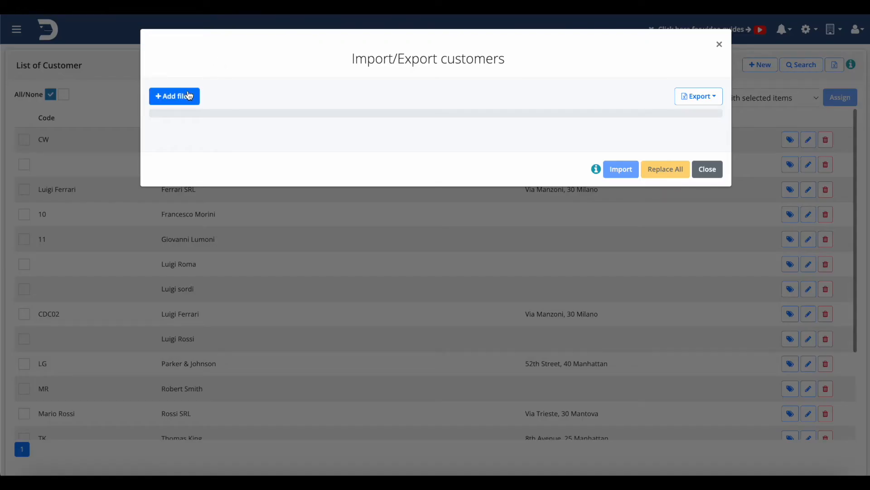
pyautogui.click(190, 96)
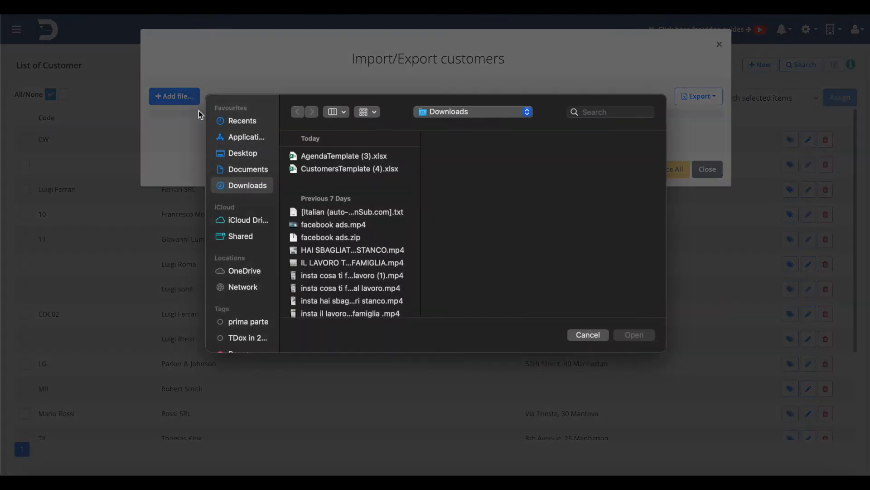
# - Upload CustomersTemplate (4).xlsx, preview its single customer row, and import it
pyautogui.doubleClick(350, 168)
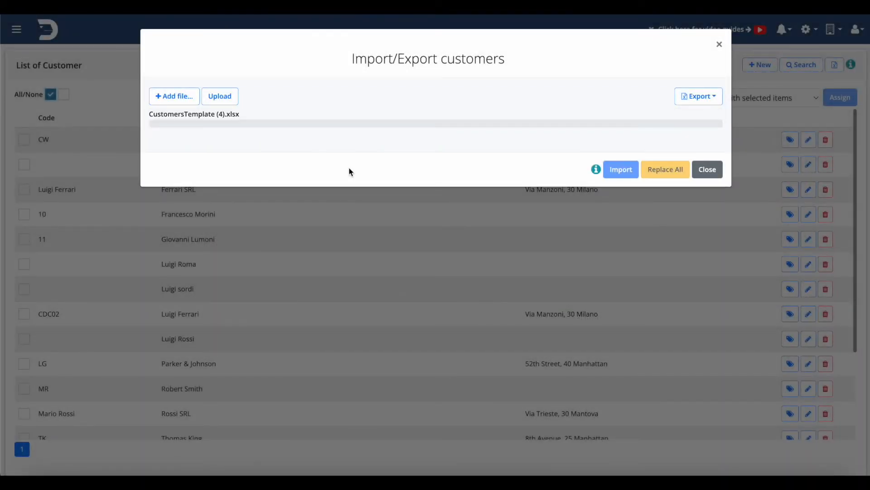
pyautogui.click(220, 96)
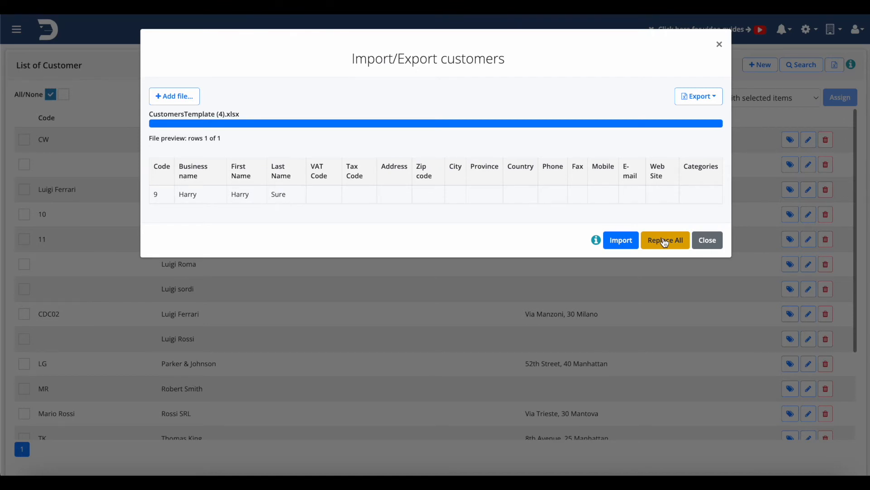
pyautogui.click(622, 241)
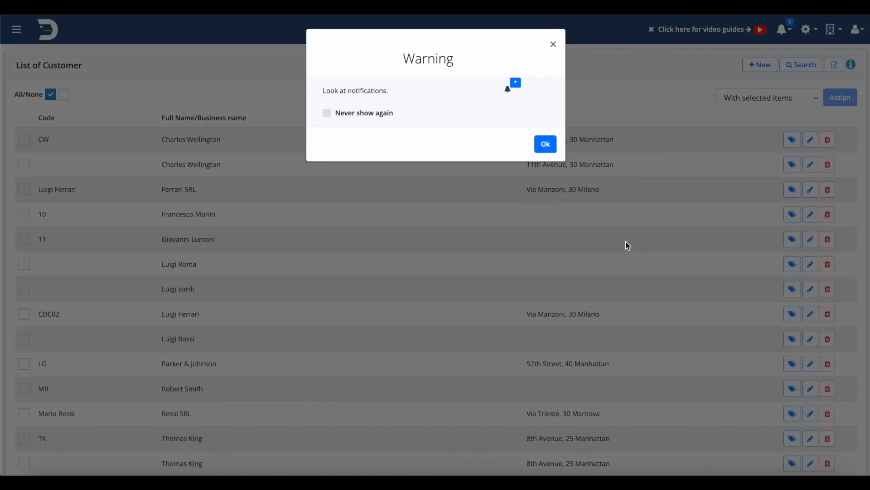
# - Acknowledge the warning, clear the Import Events and Import Customere alerts, then go to Products
pyautogui.click(547, 145)
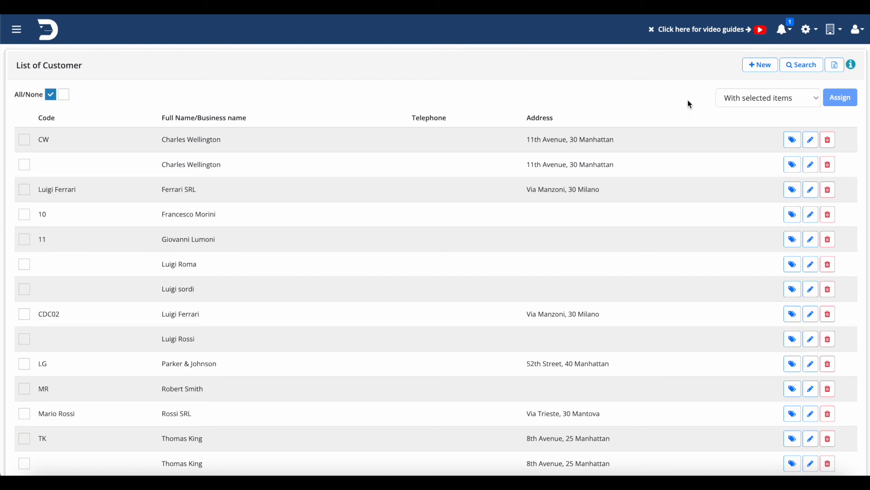
pyautogui.click(787, 36)
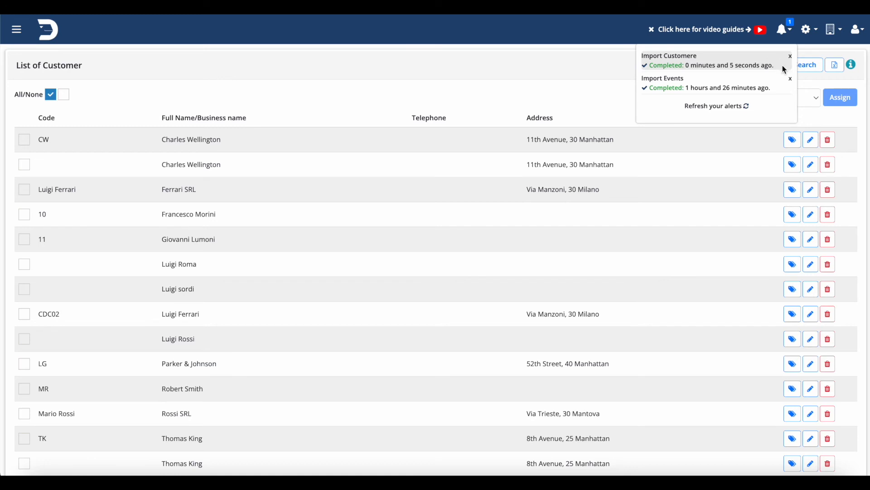
pyautogui.click(791, 82)
pyautogui.click(791, 56)
pyautogui.click(789, 35)
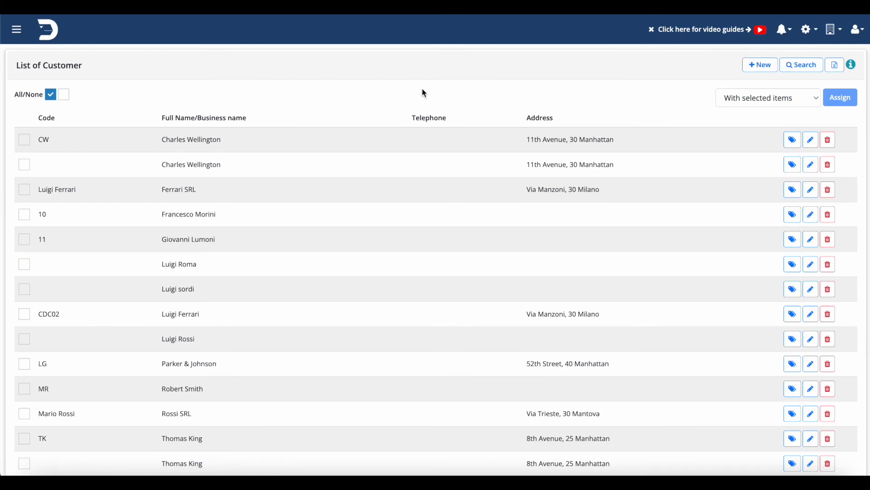
pyautogui.click(17, 29)
pyautogui.click(397, 209)
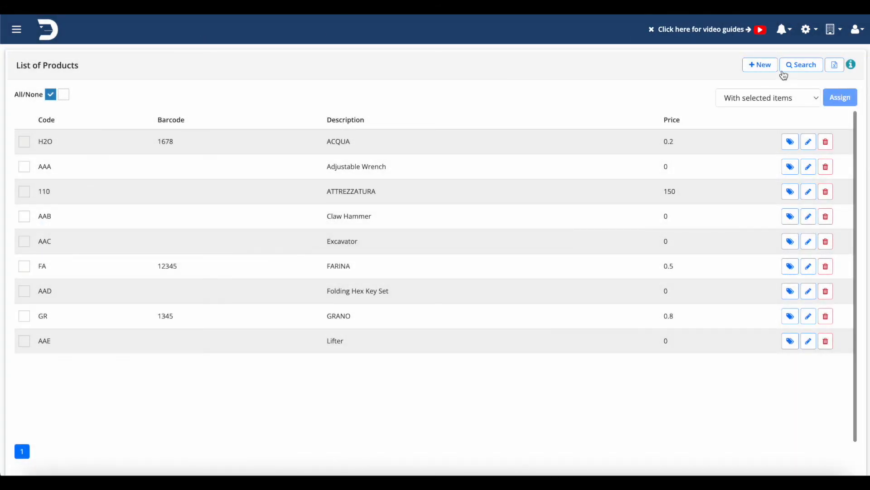
# - Open a new product form and close it without saving anything
pyautogui.click(766, 67)
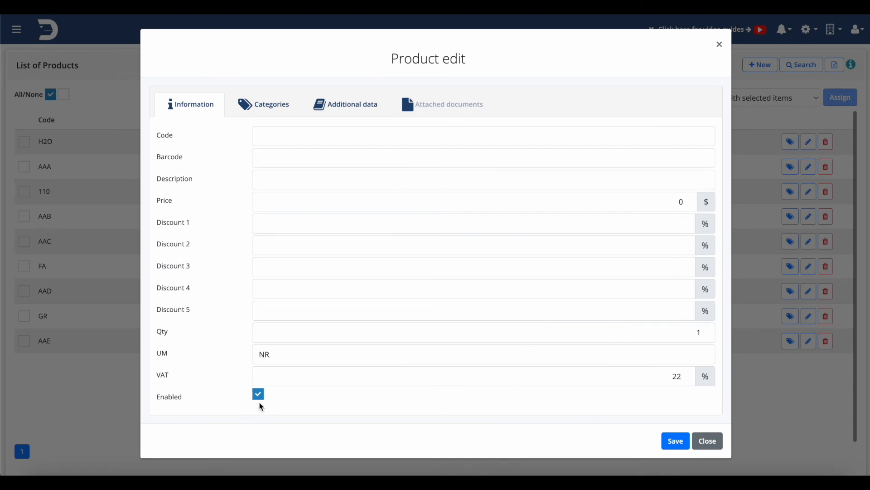
pyautogui.click(707, 438)
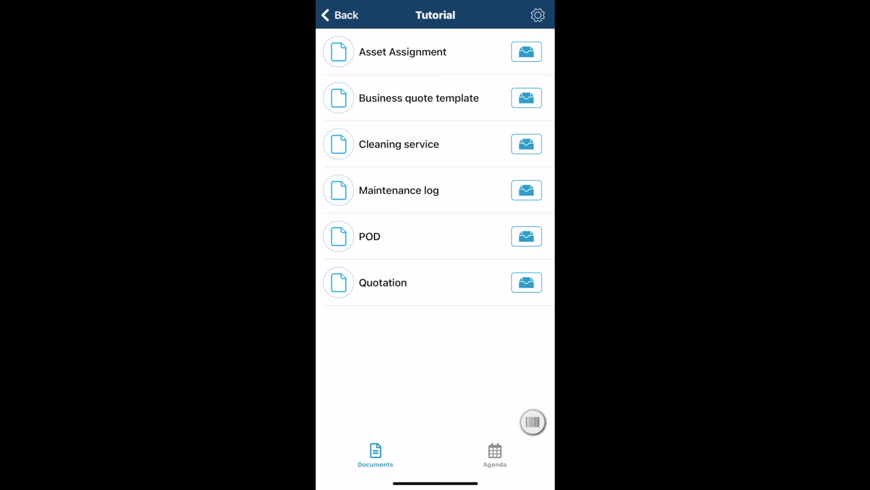
# - In the Cleaning service form, pick the imported code-9 customer as customer's name and confirm
pyautogui.click(399, 145)
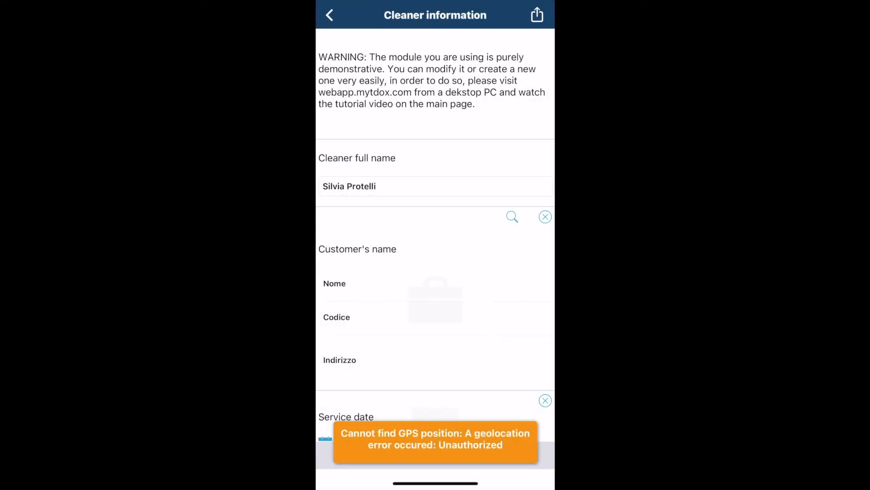
pyautogui.click(512, 216)
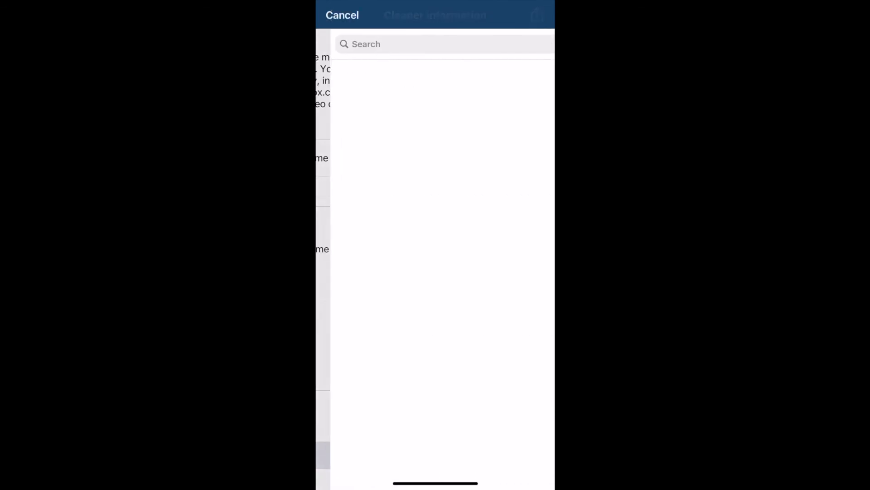
pyautogui.scroll(-2, 435, 258)
pyautogui.scroll(10, 435, 258)
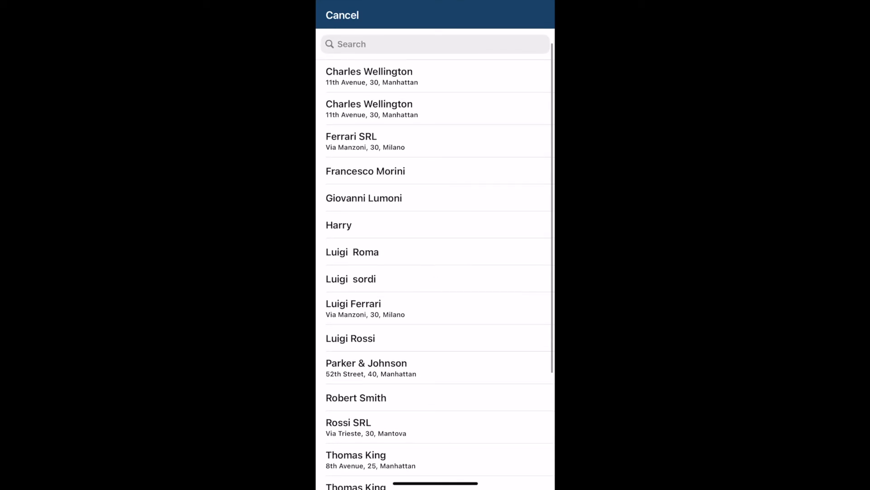
pyautogui.click(339, 225)
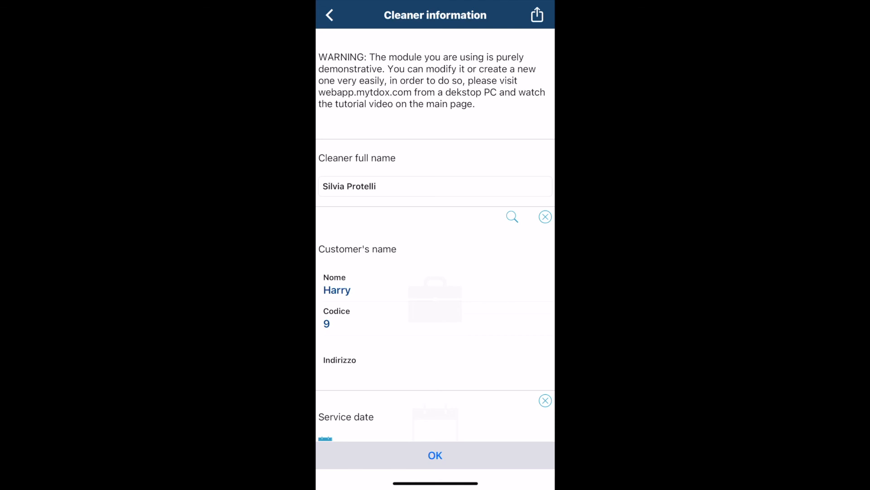
pyautogui.click(435, 455)
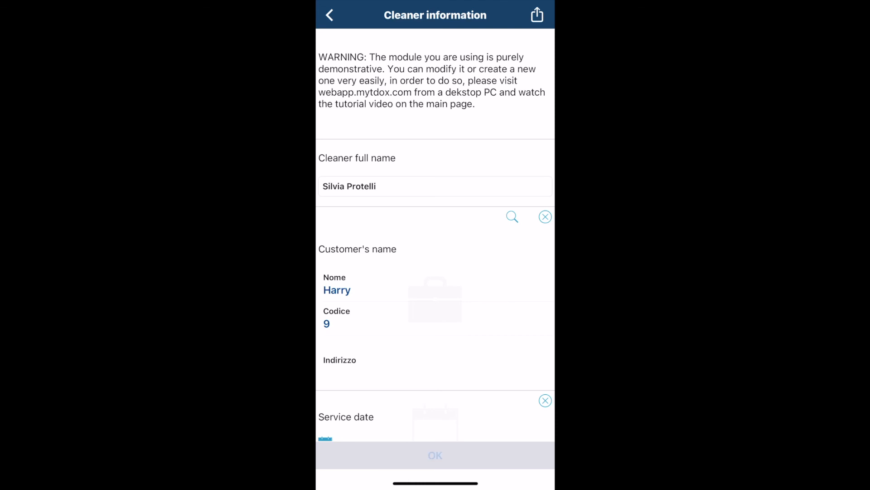